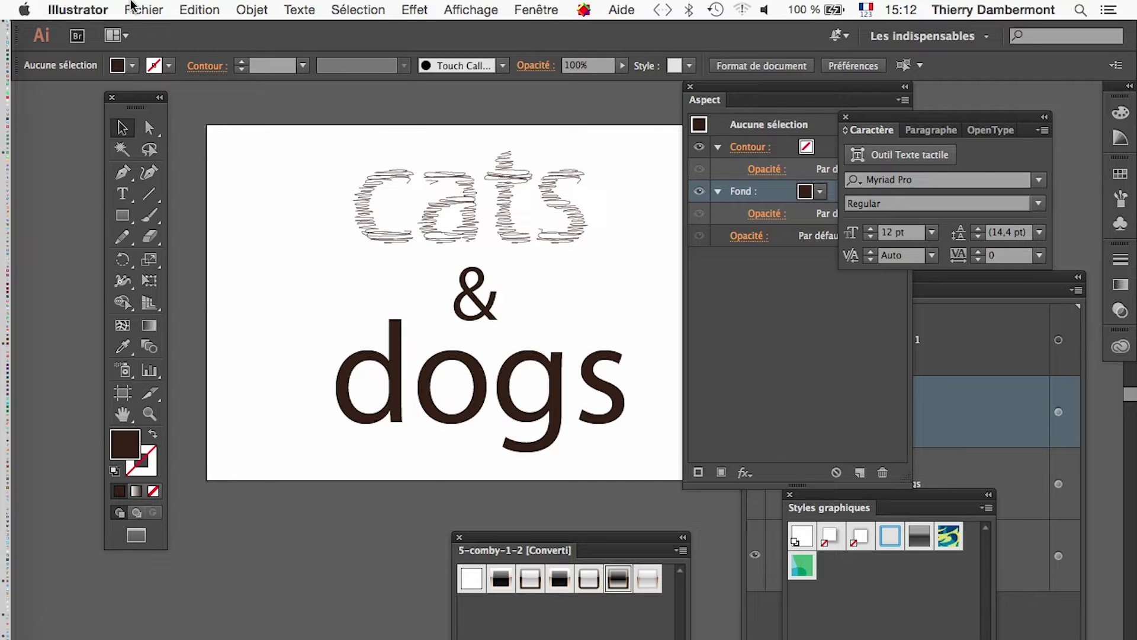
# Save the artwork as 'griffonnage - 02.ai', accepting the default Illustrator options.
pyautogui.click(134, 9)
pyautogui.click(193, 159)
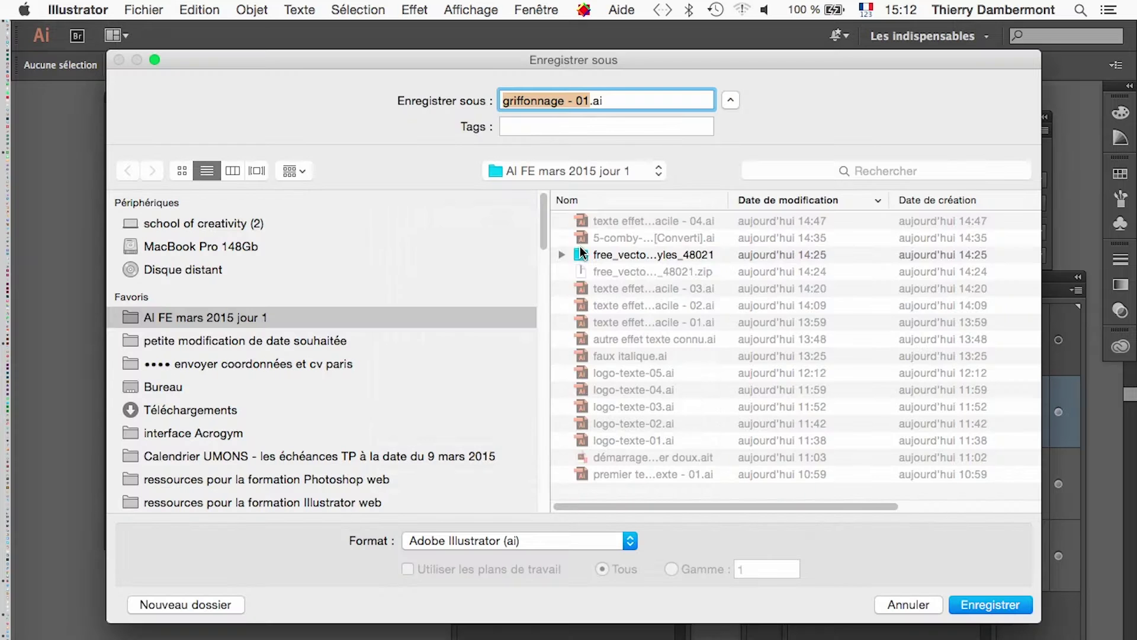
pyautogui.click(585, 101)
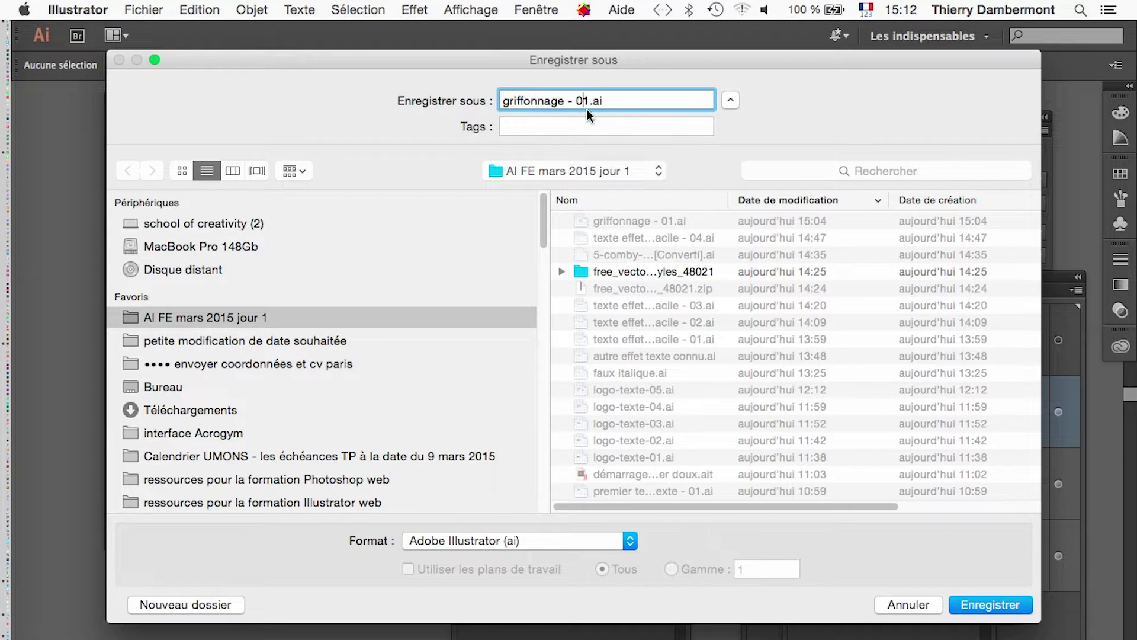
pyautogui.press('BackSpace')
pyautogui.write('2')
pyautogui.press('Return')
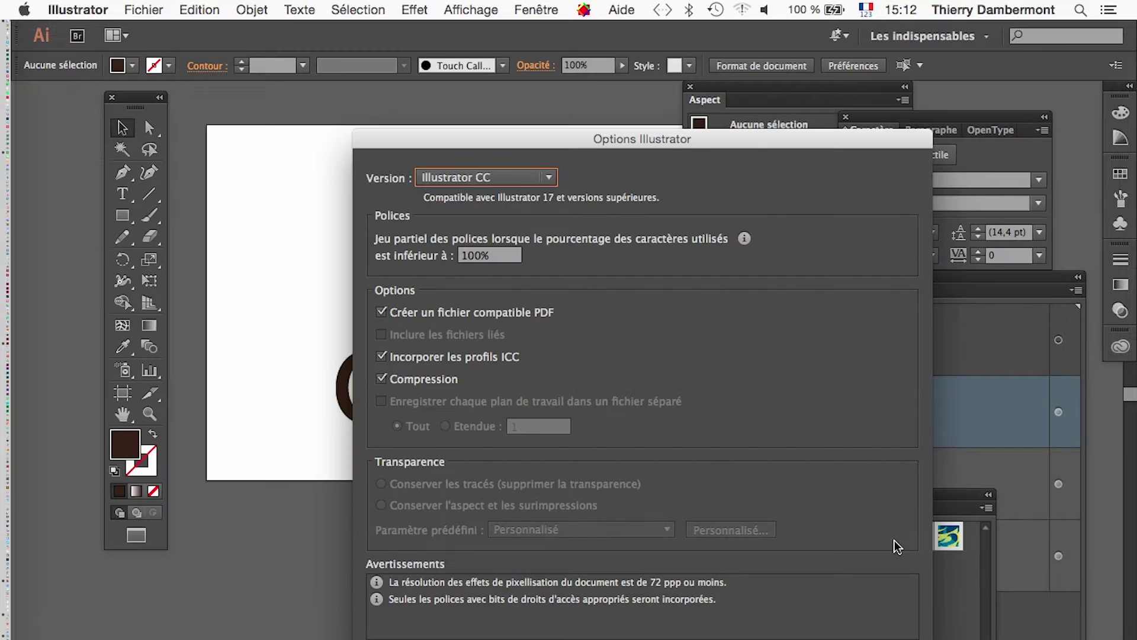
pyautogui.press('Return')
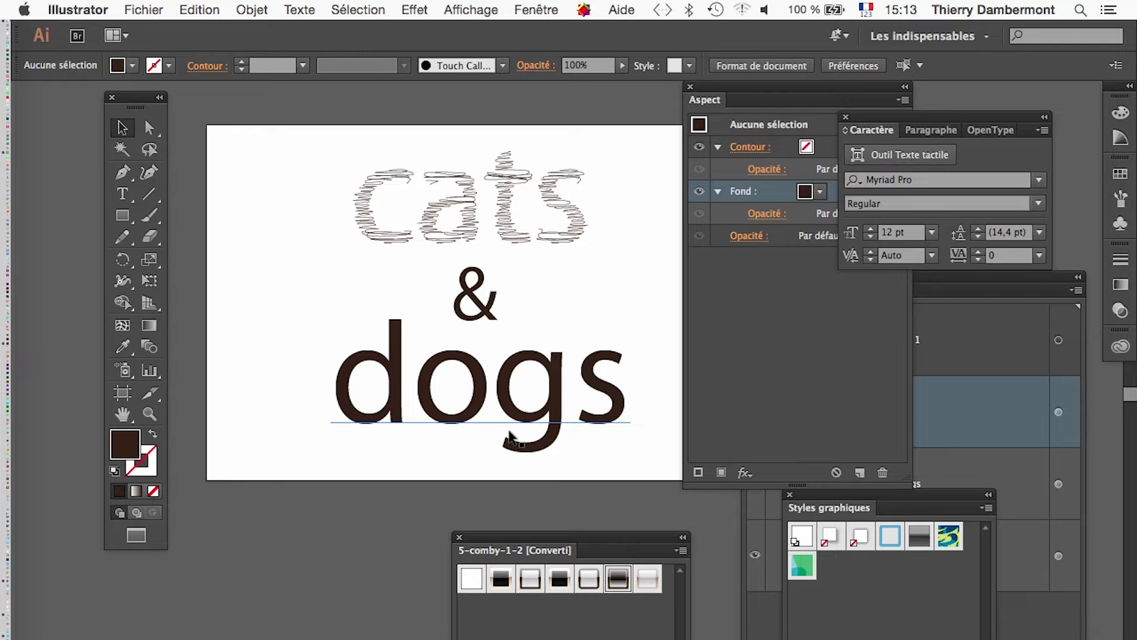
pyautogui.click(89, 10)
pyautogui.moveTo(94, 59)
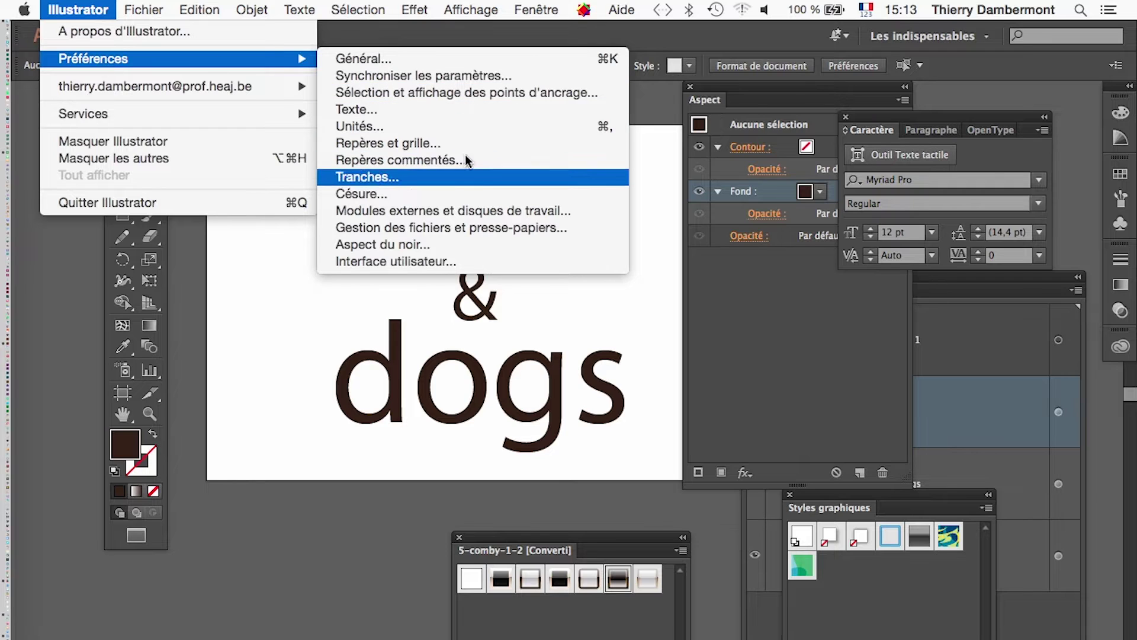
pyautogui.click(484, 228)
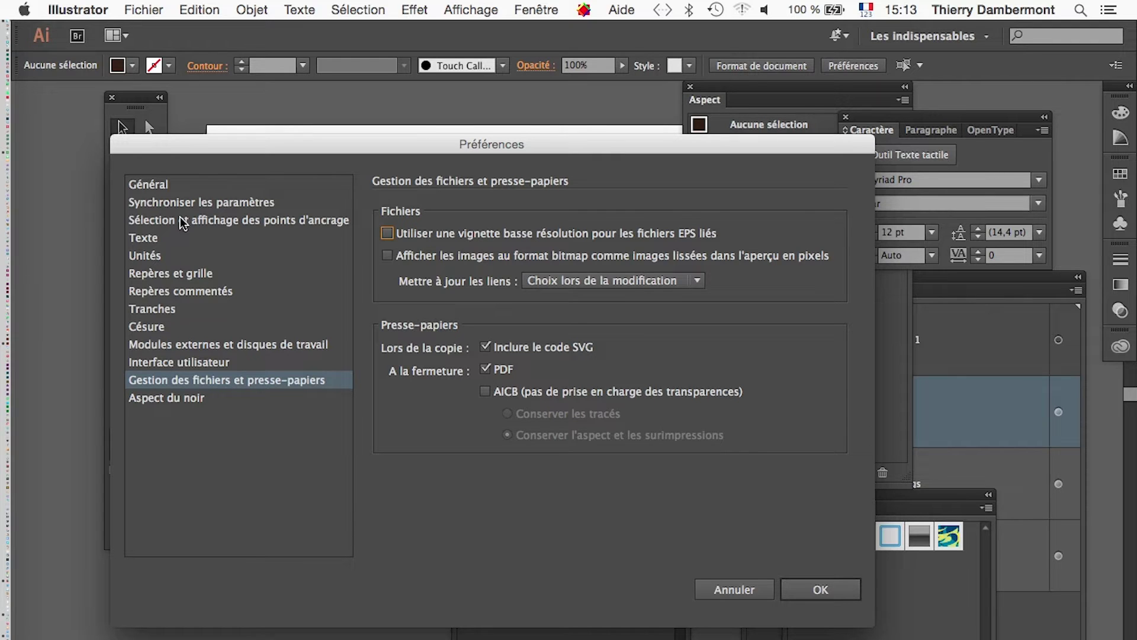
pyautogui.click(177, 188)
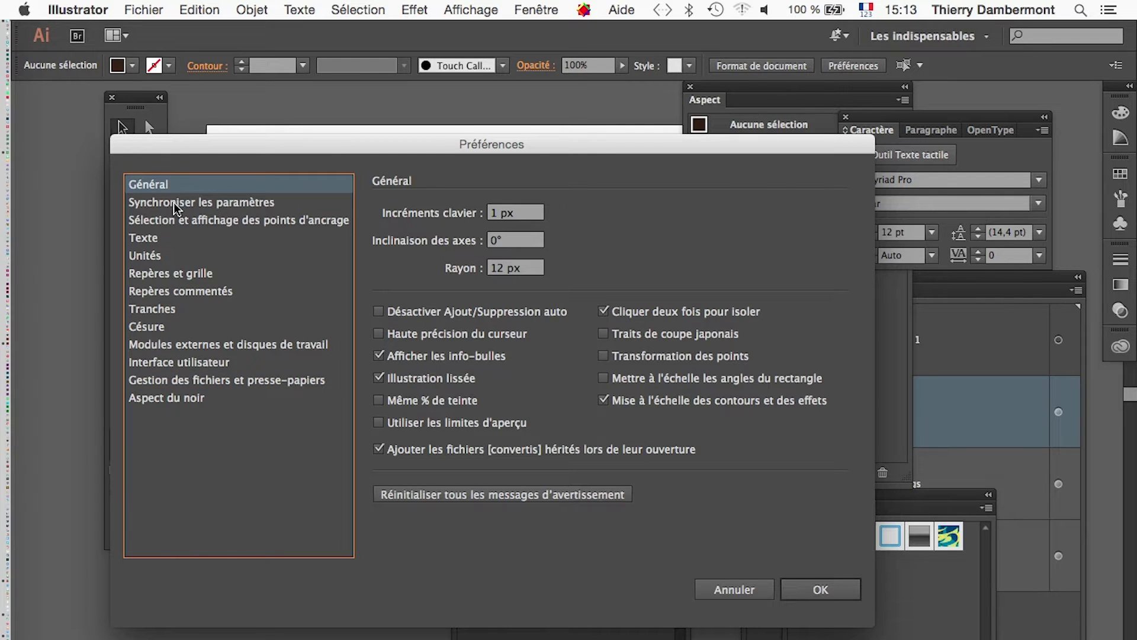
pyautogui.click(174, 203)
pyautogui.click(175, 238)
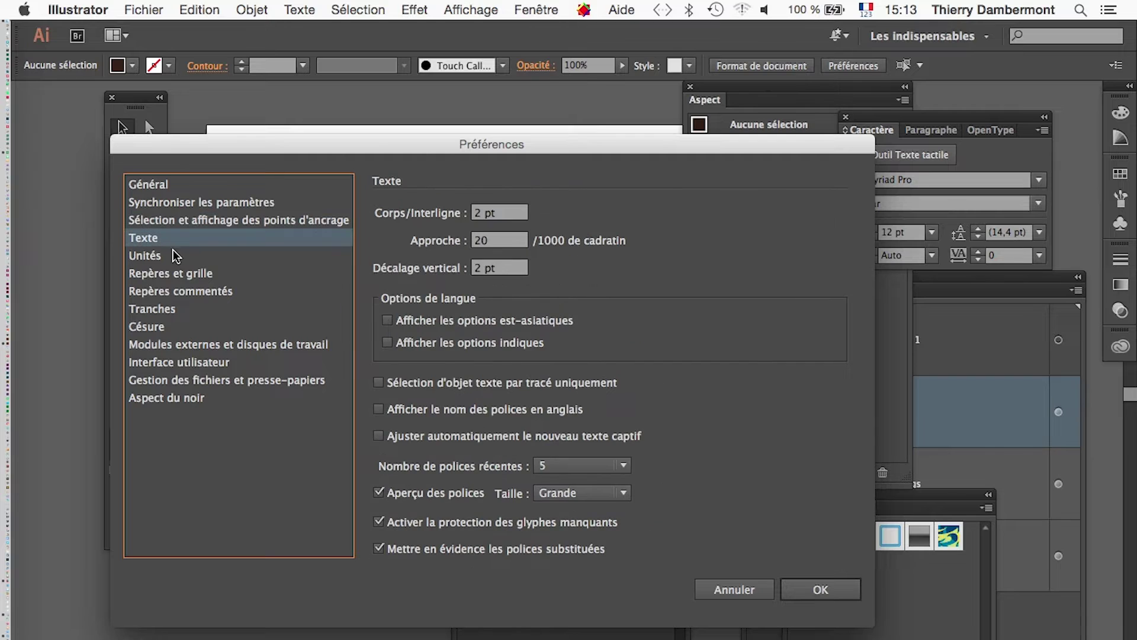
pyautogui.click(735, 590)
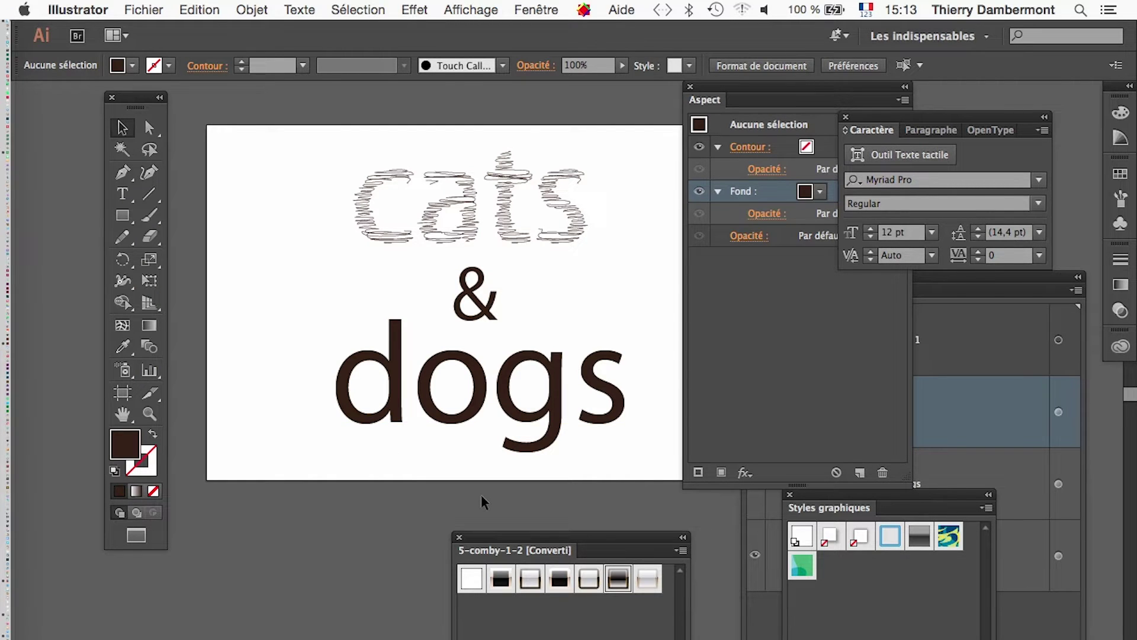
# Pan the artboard left with the Hand tool so it clears the side panels.
pyautogui.click(122, 414)
pyautogui.moveTo(337, 473); pyautogui.dragTo(261, 462)
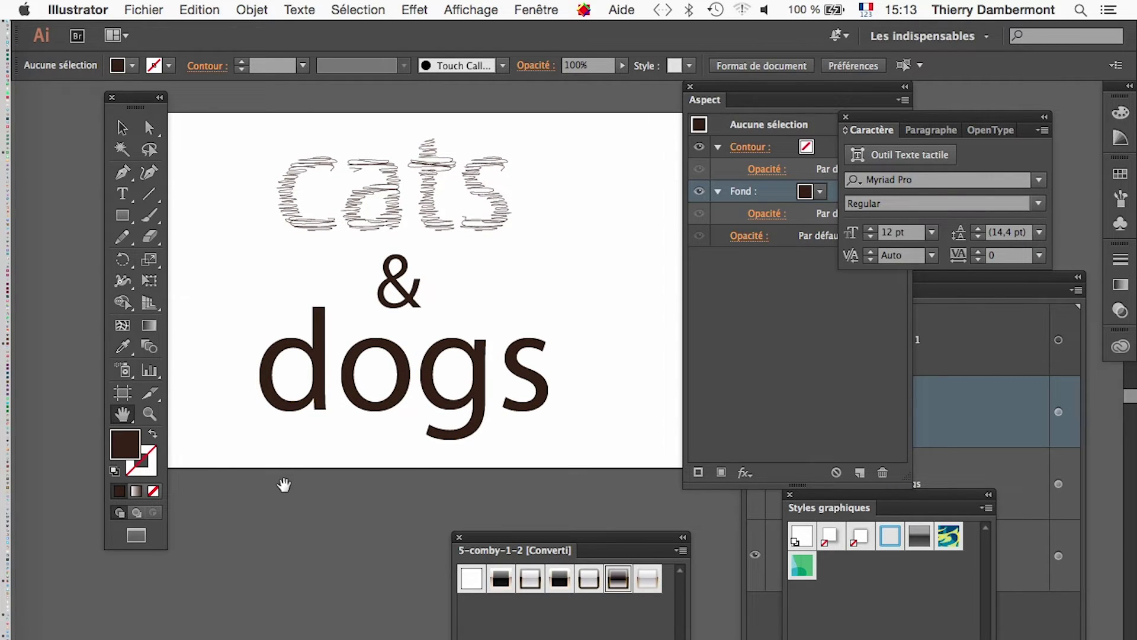
pyautogui.click(122, 127)
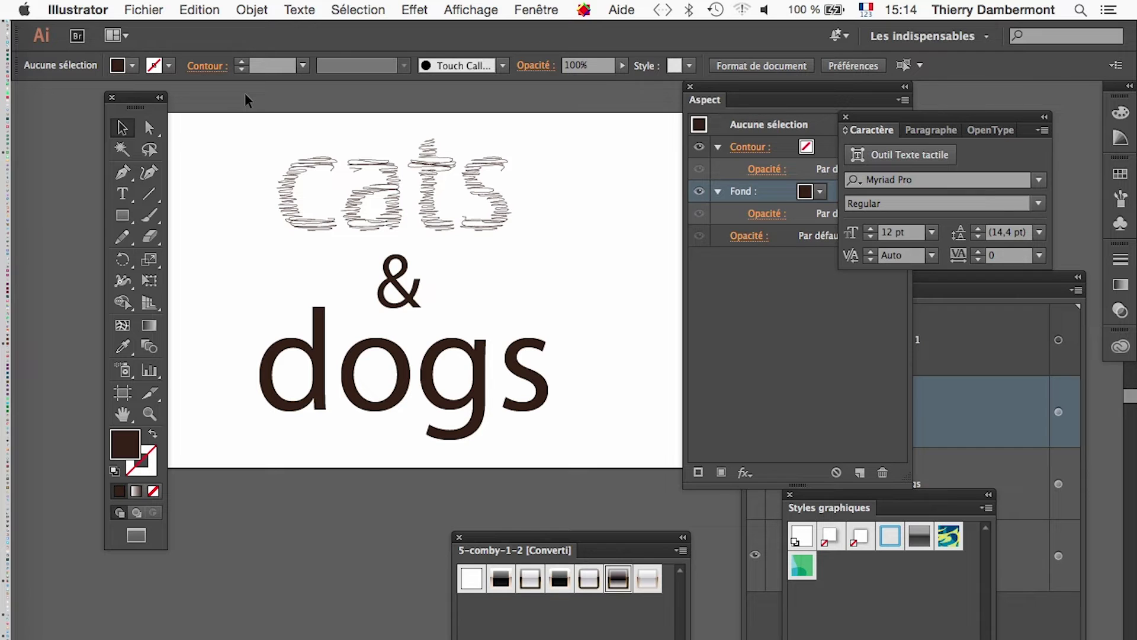
# Select 'cats', shift the Appearance panel aside, and deselect to preview its dark Griffonnage scribble fill.
pyautogui.click(396, 232)
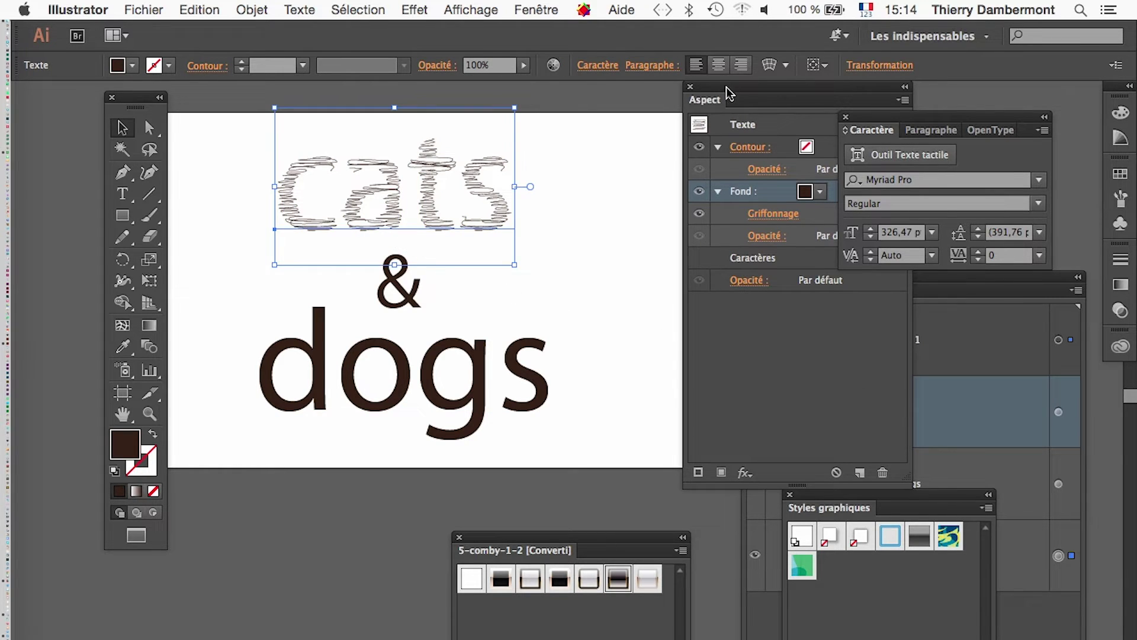
pyautogui.moveTo(729, 93); pyautogui.dragTo(628, 103)
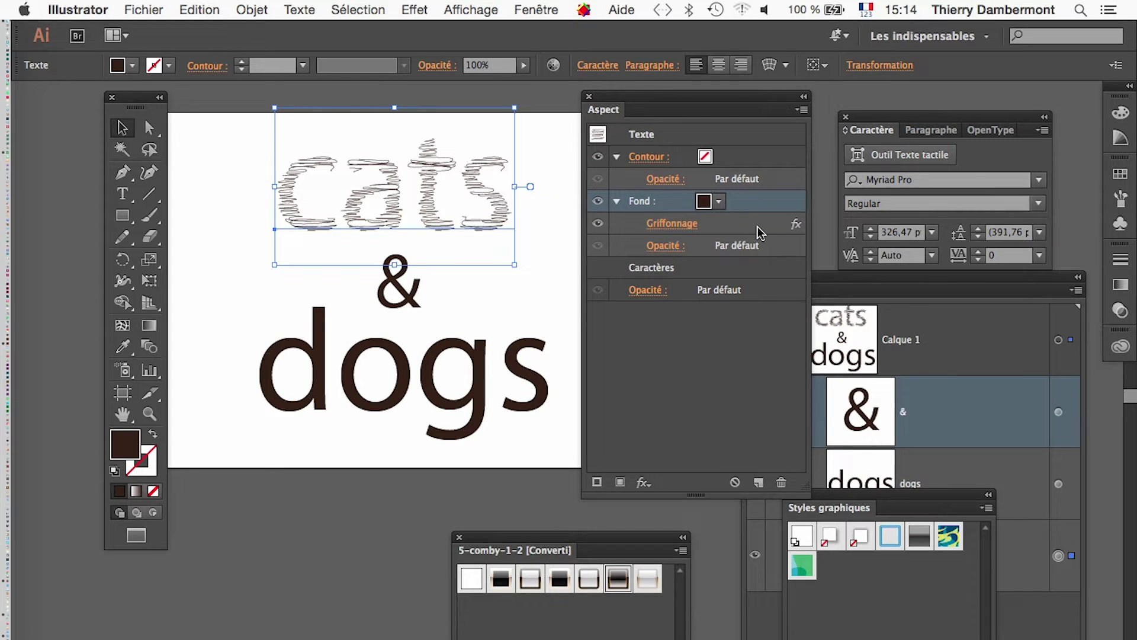
pyautogui.scroll(2, 335, 199)
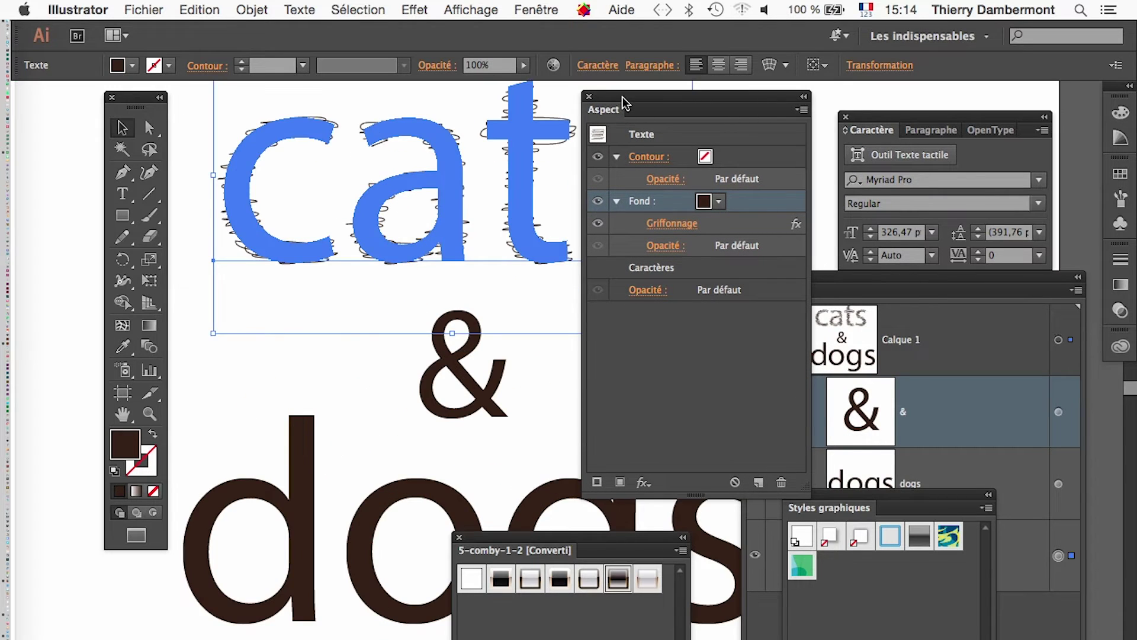
pyautogui.moveTo(623, 104); pyautogui.dragTo(730, 102)
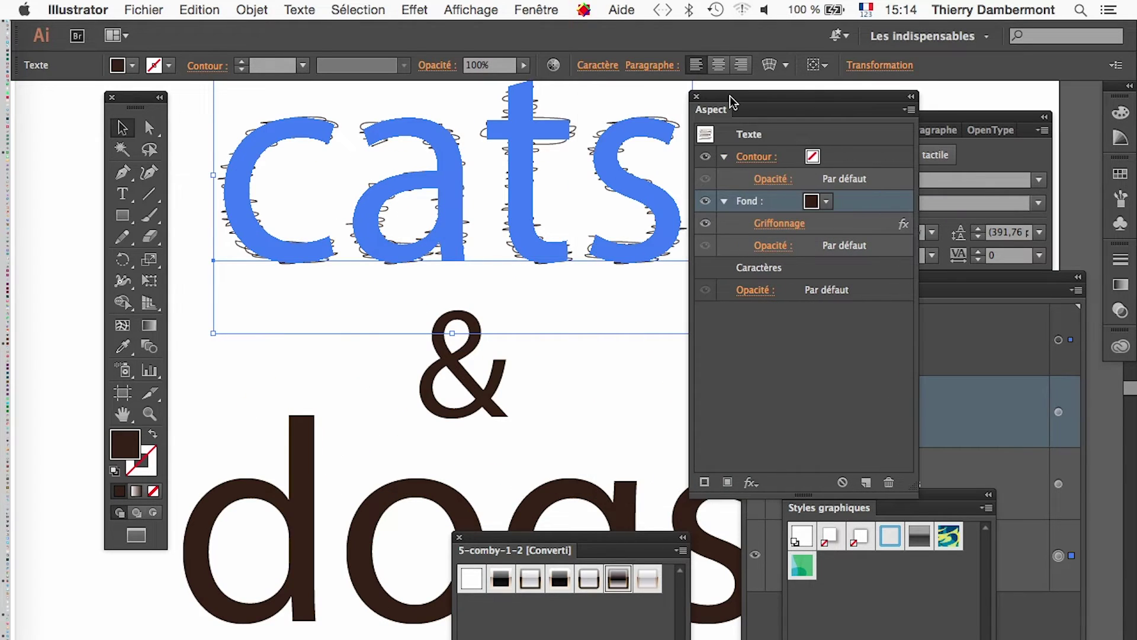
pyautogui.click(275, 282)
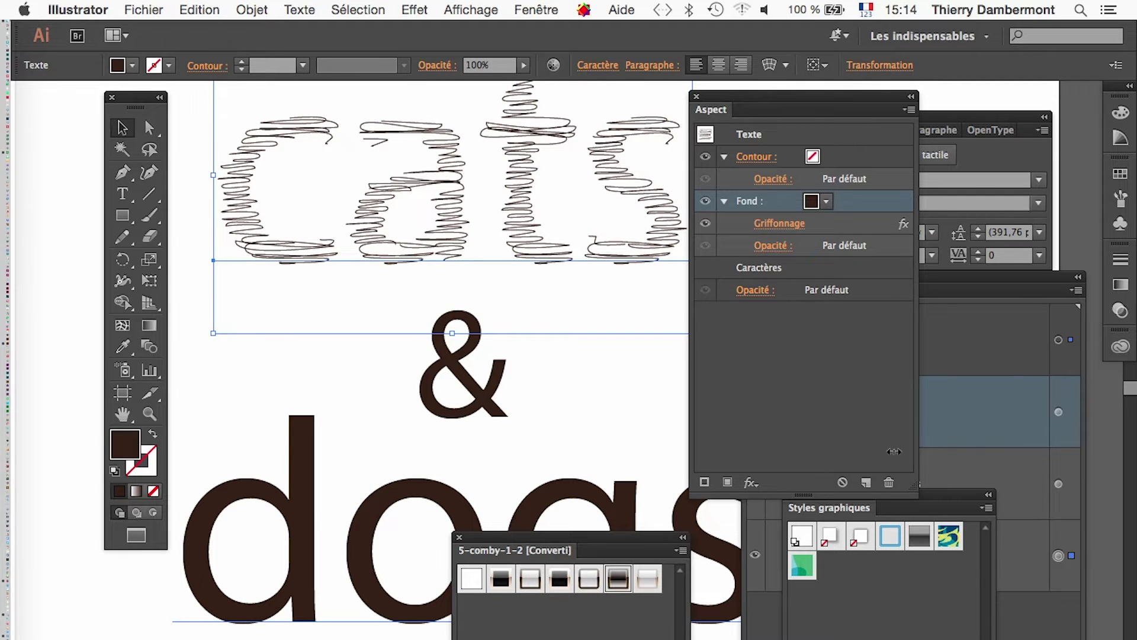
pyautogui.hotkey('ctrl', 'a')
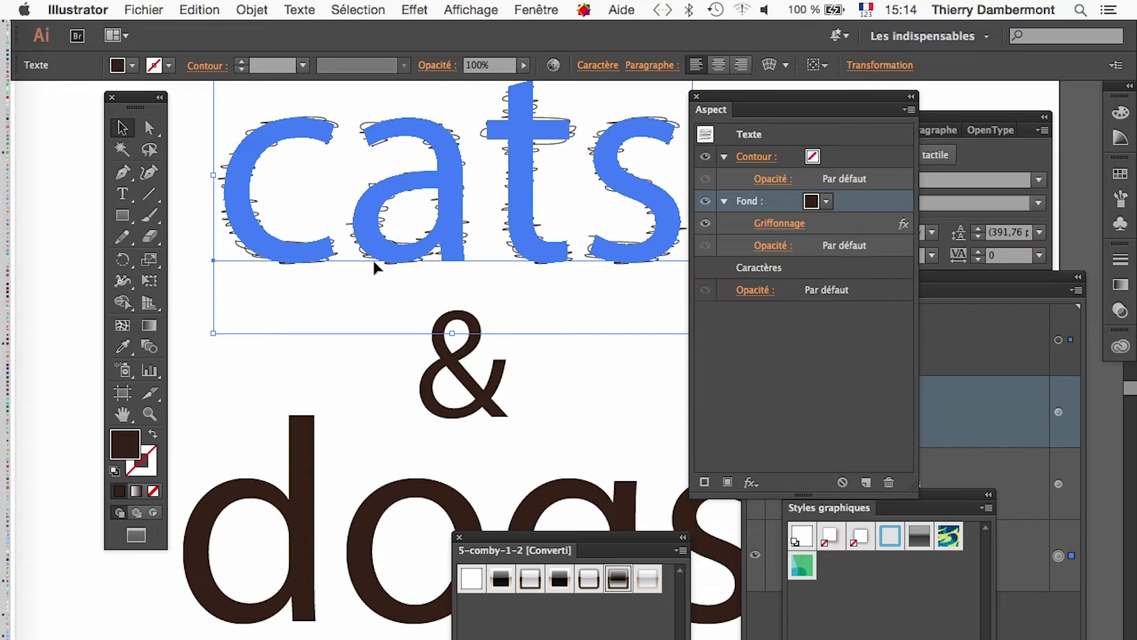
pyautogui.click(201, 258)
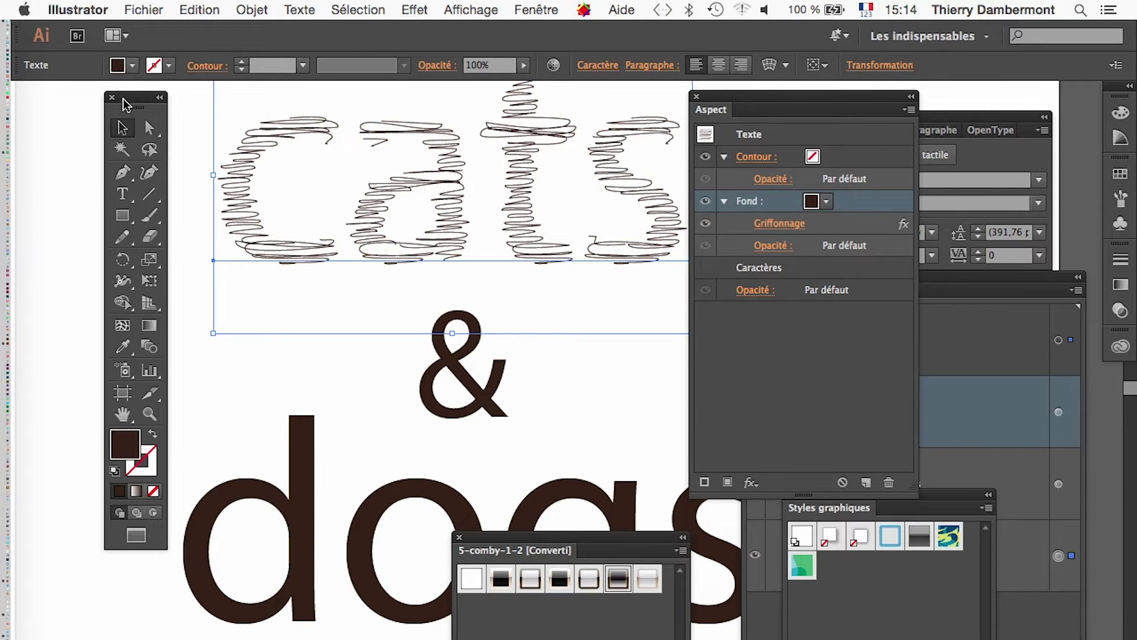
pyautogui.moveTo(130, 102); pyautogui.dragTo(80, 102)
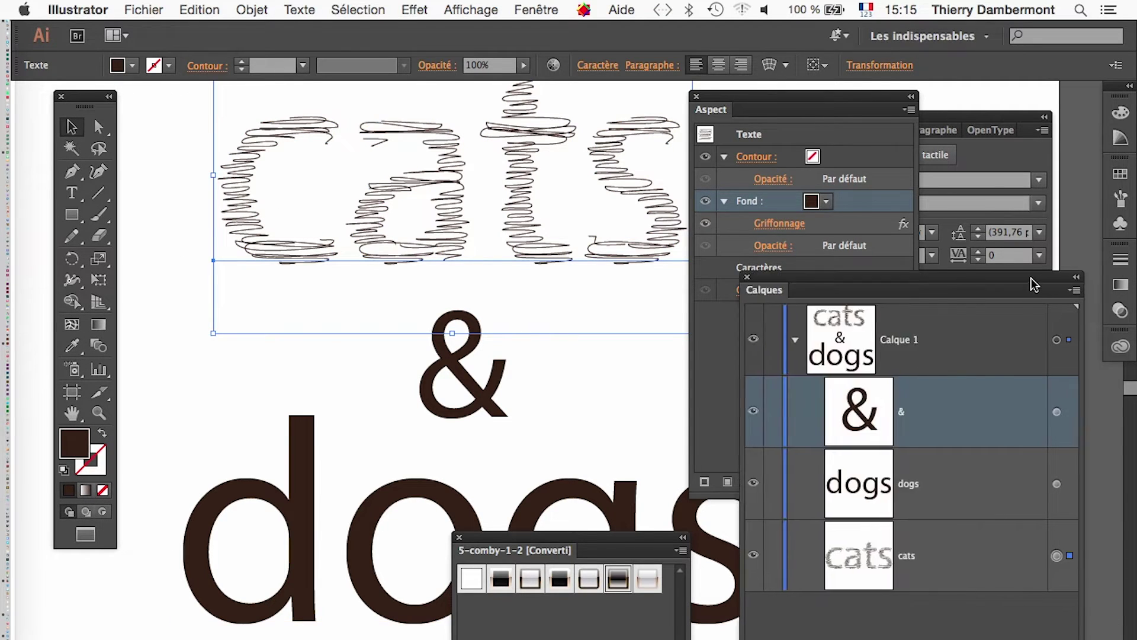
# Float the Layers panel and size it beneath the Appearance panel, showing the &, dogs and cats layers.
pyautogui.moveTo(1037, 290)
pyautogui.mouseDown()
pyautogui.moveTo(837, 186)
pyautogui.moveTo(843, 162)
pyautogui.mouseUp()
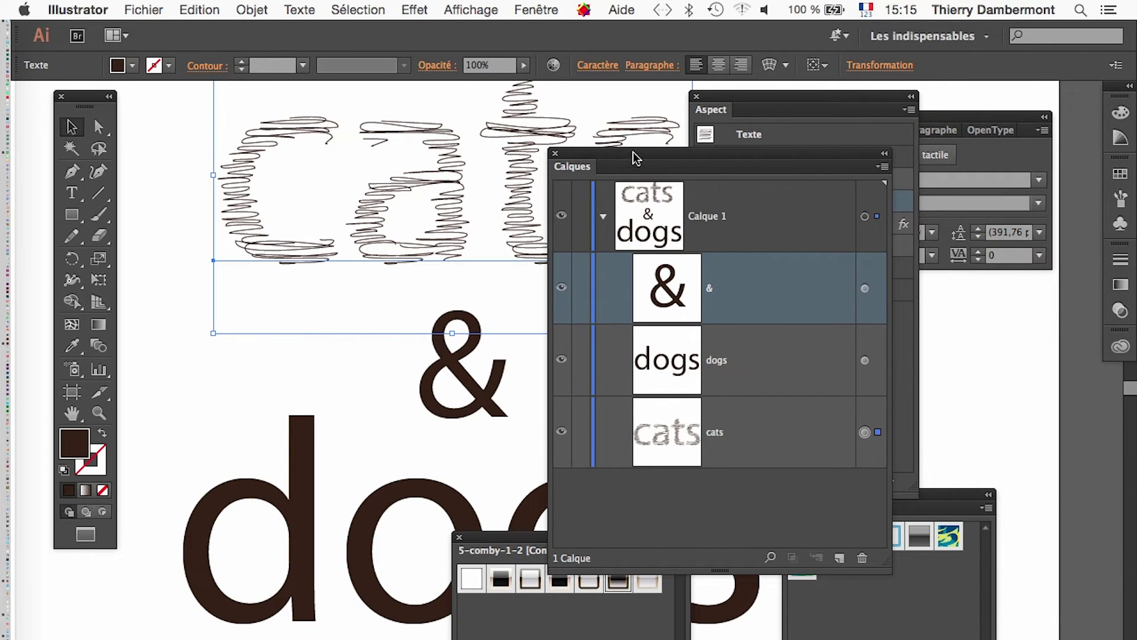
pyautogui.moveTo(632, 153)
pyautogui.mouseDown()
pyautogui.moveTo(829, 337)
pyautogui.moveTo(778, 247)
pyautogui.moveTo(750, 242)
pyautogui.mouseUp()
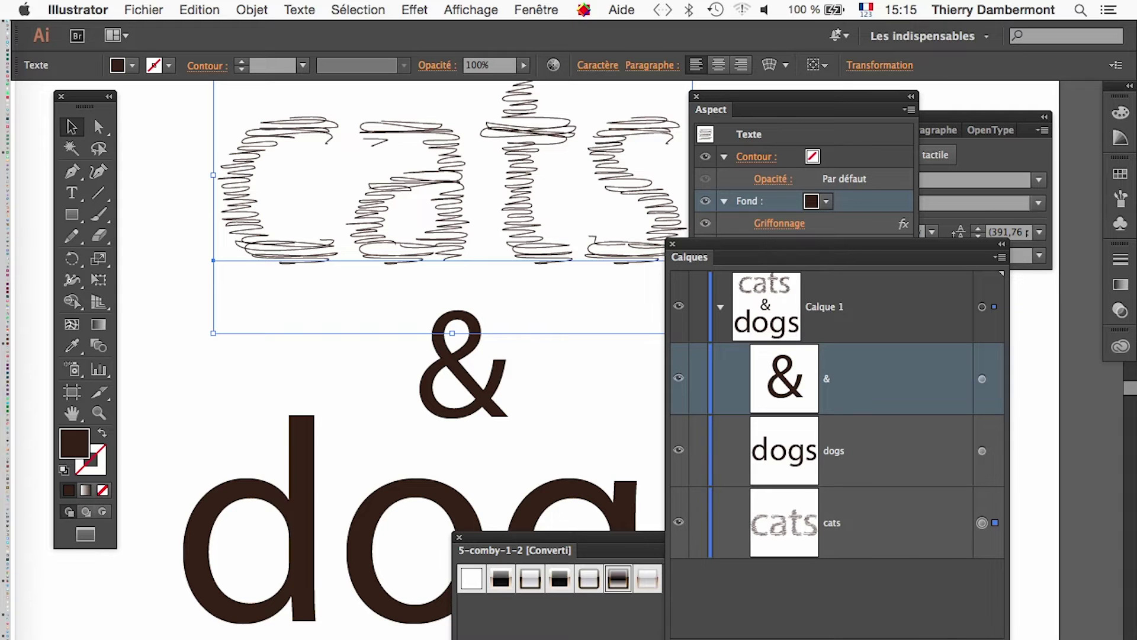
pyautogui.moveTo(998, 627); pyautogui.dragTo(1072, 592)
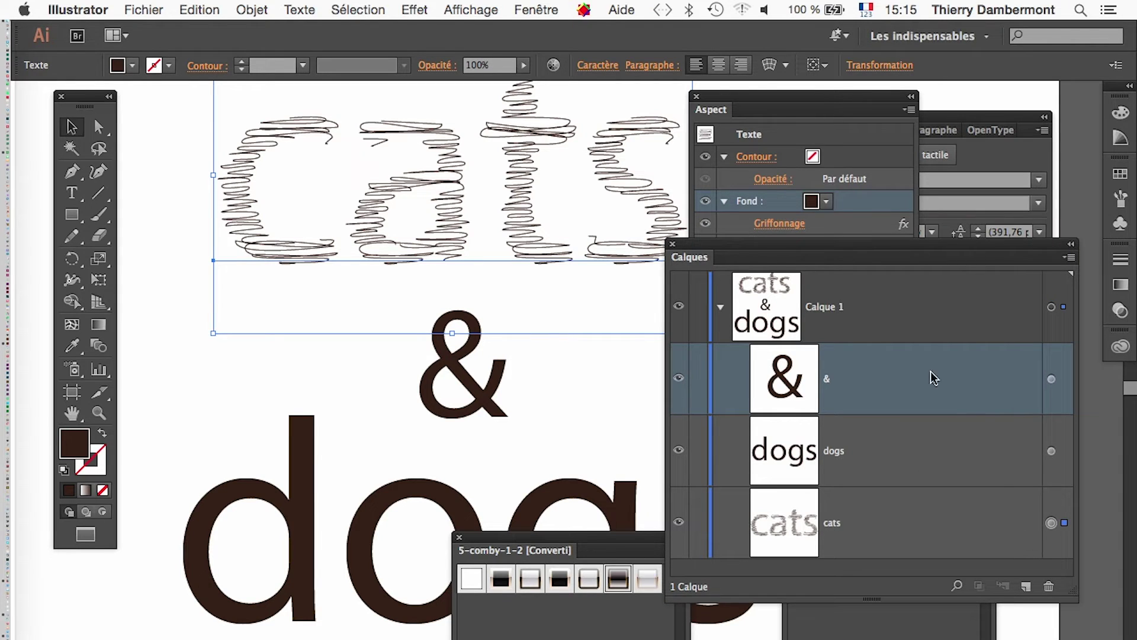
pyautogui.moveTo(769, 248)
pyautogui.mouseDown()
pyautogui.moveTo(793, 260)
pyautogui.moveTo(812, 335)
pyautogui.moveTo(819, 319)
pyautogui.mouseUp()
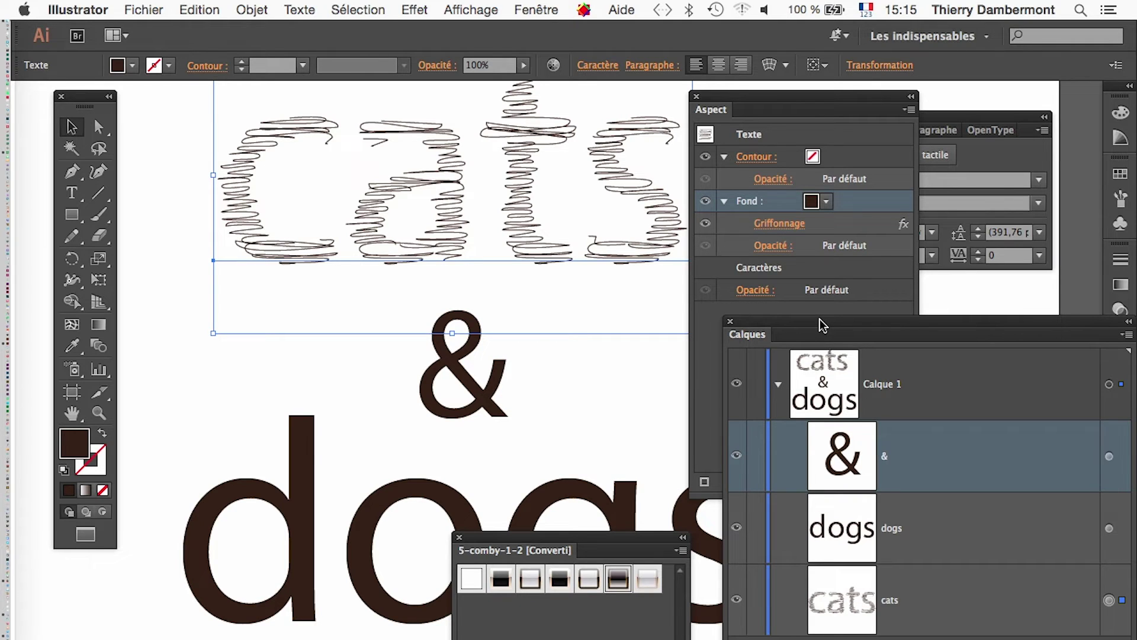
# Duplicate the Griffonnage fill on 'cats' and colour the top copy magenta.
pyautogui.click(72, 413)
pyautogui.moveTo(384, 256); pyautogui.dragTo(324, 293)
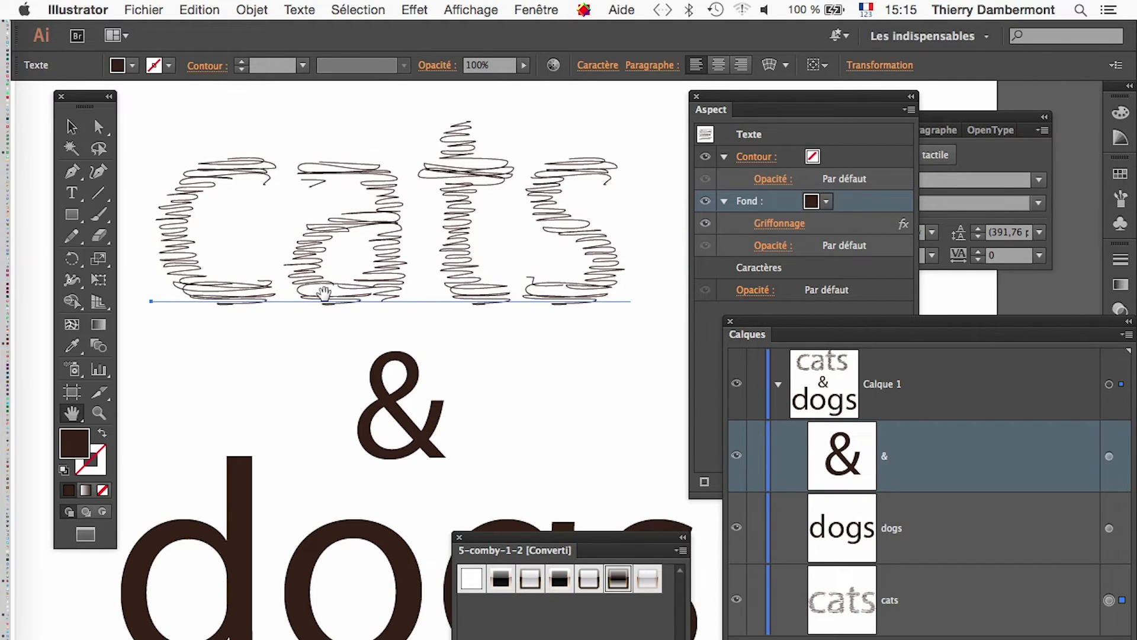
pyautogui.moveTo(751, 96); pyautogui.dragTo(722, 98)
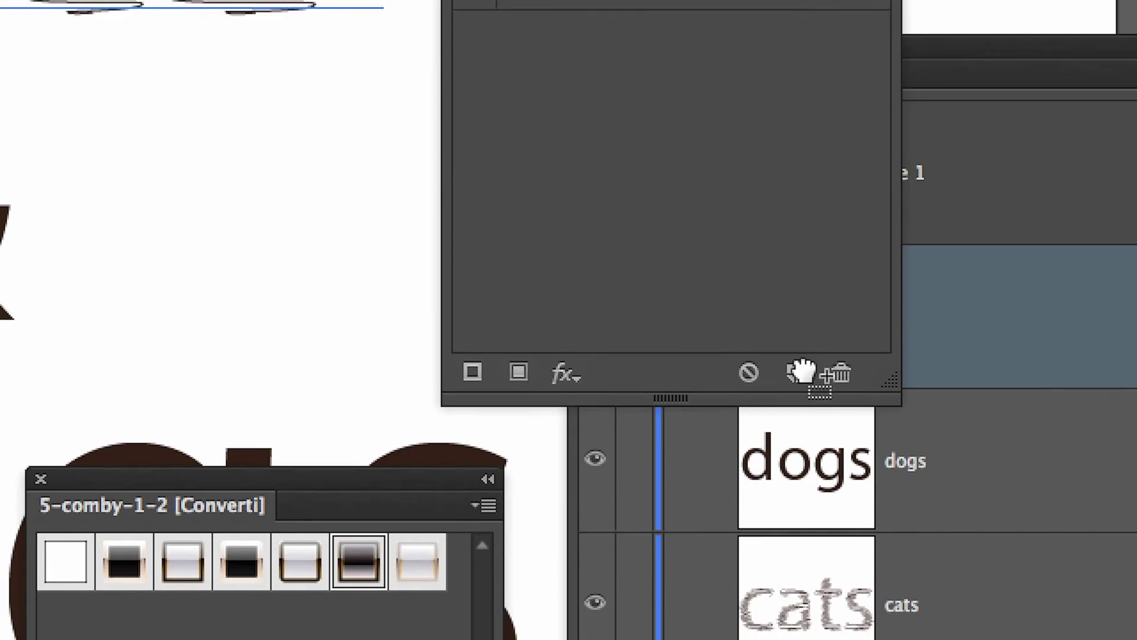
pyautogui.moveTo(800, 205); pyautogui.dragTo(802, 372)
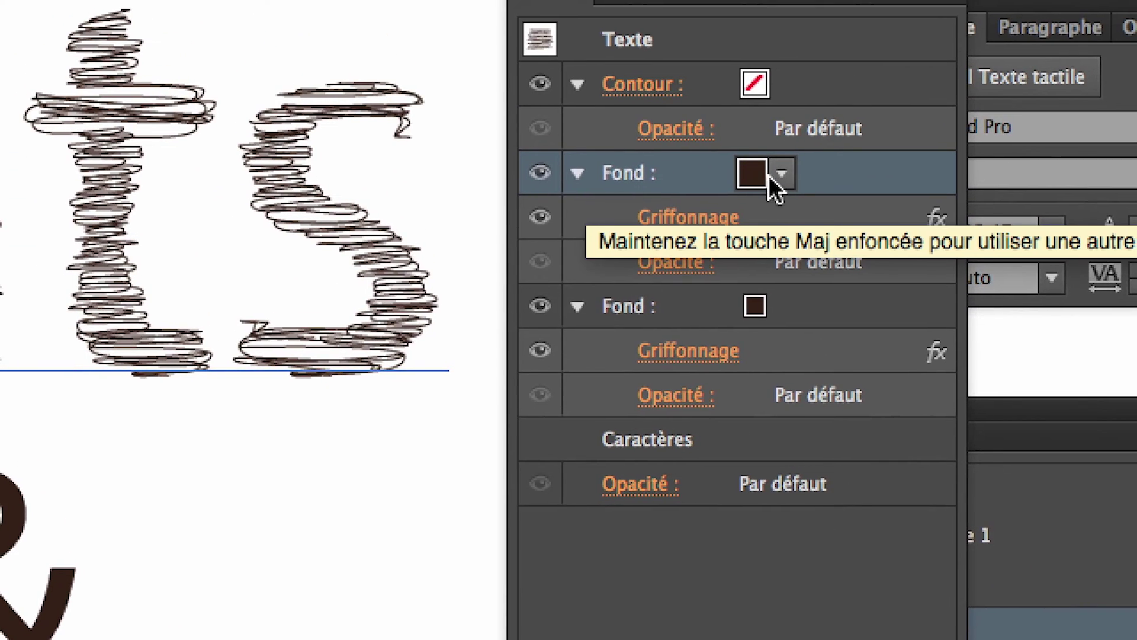
pyautogui.click(770, 176)
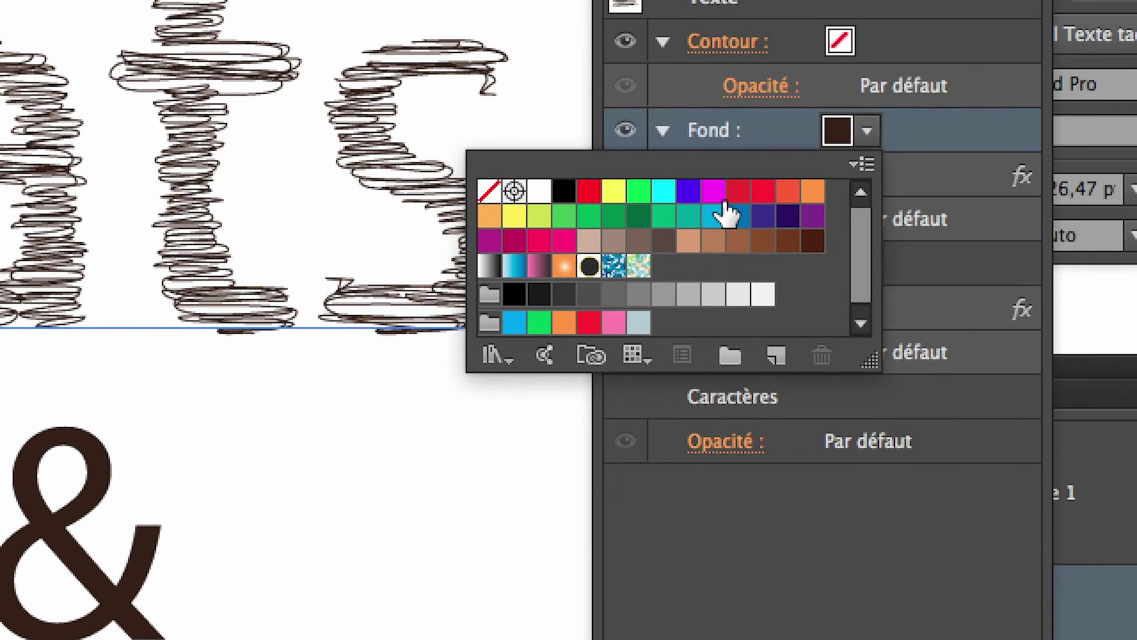
pyautogui.click(723, 199)
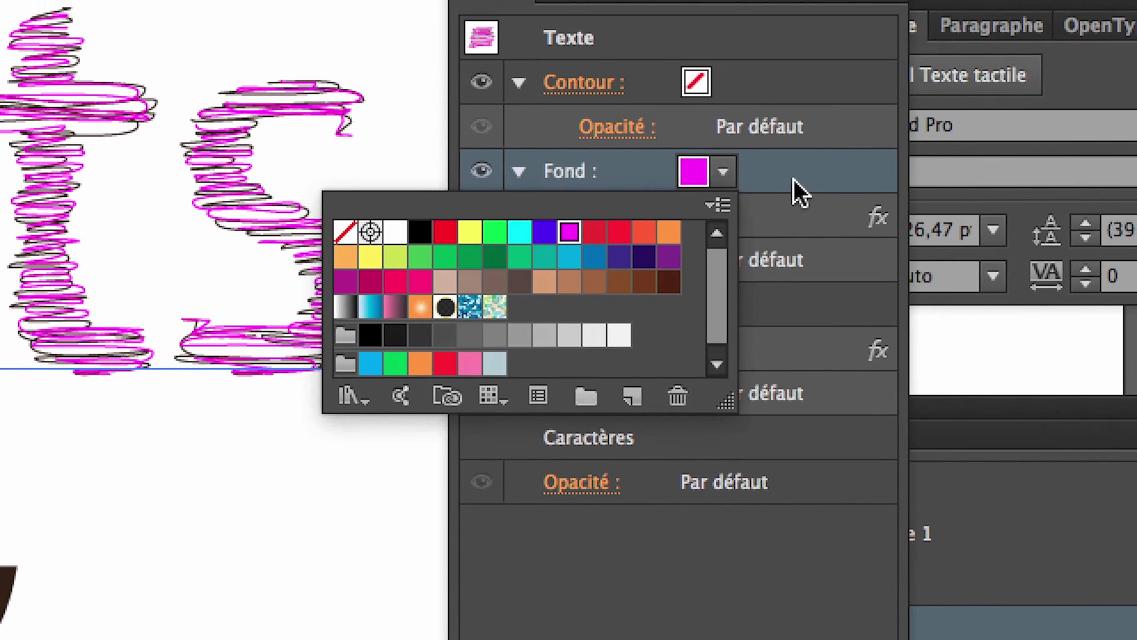
pyautogui.click(780, 156)
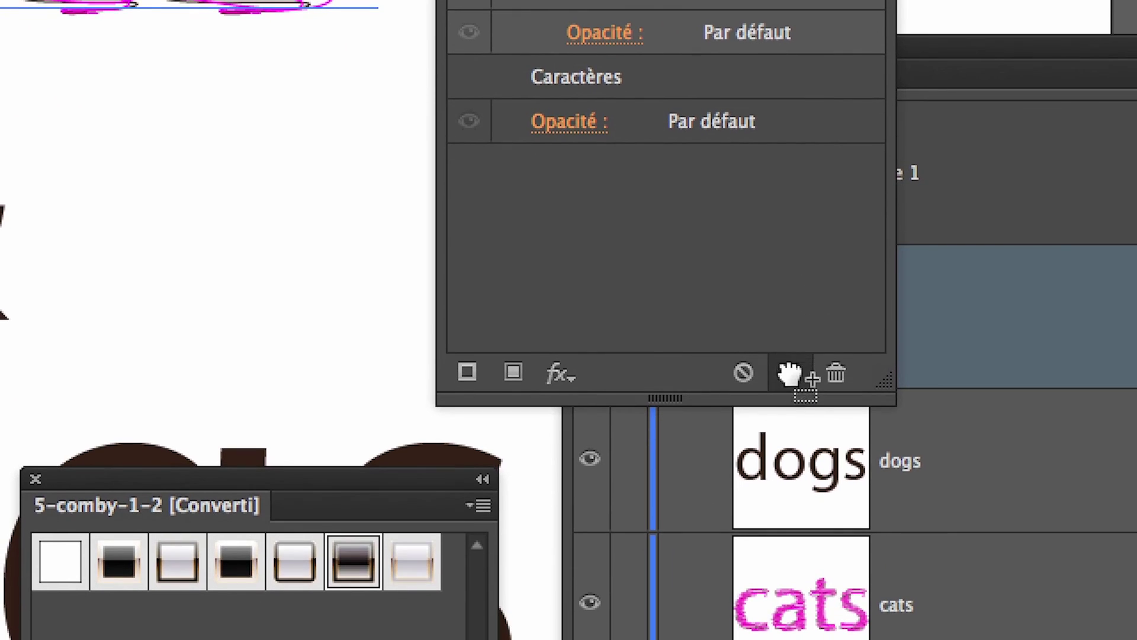
# Duplicate the fill again and colour the middle Griffonnage fill green.
pyautogui.moveTo(790, 360); pyautogui.dragTo(791, 386)
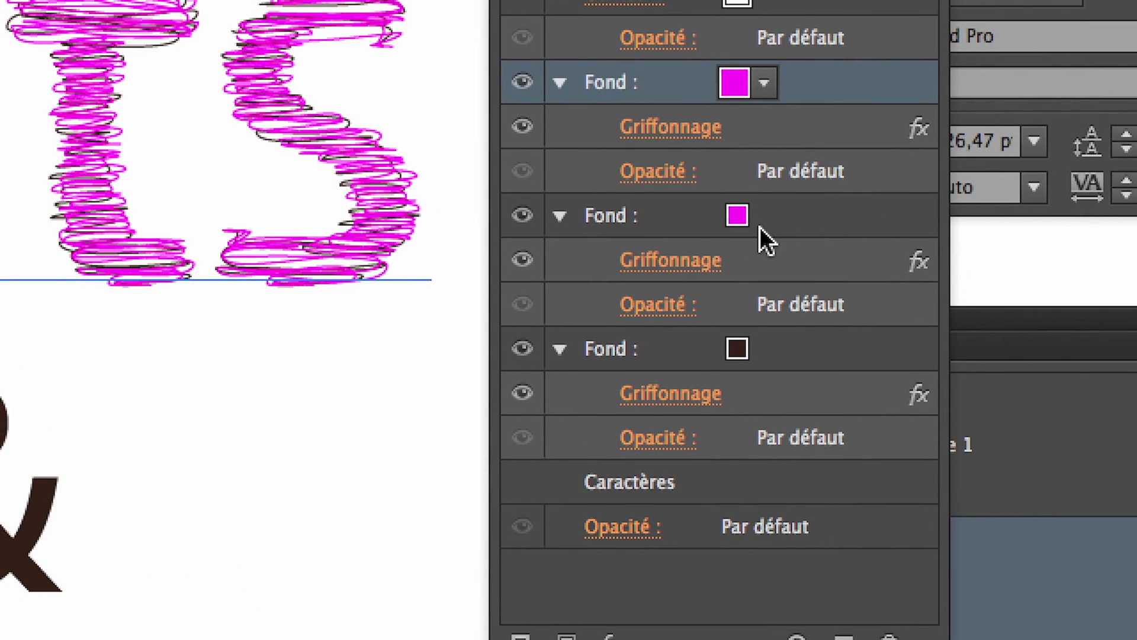
pyautogui.click(759, 225)
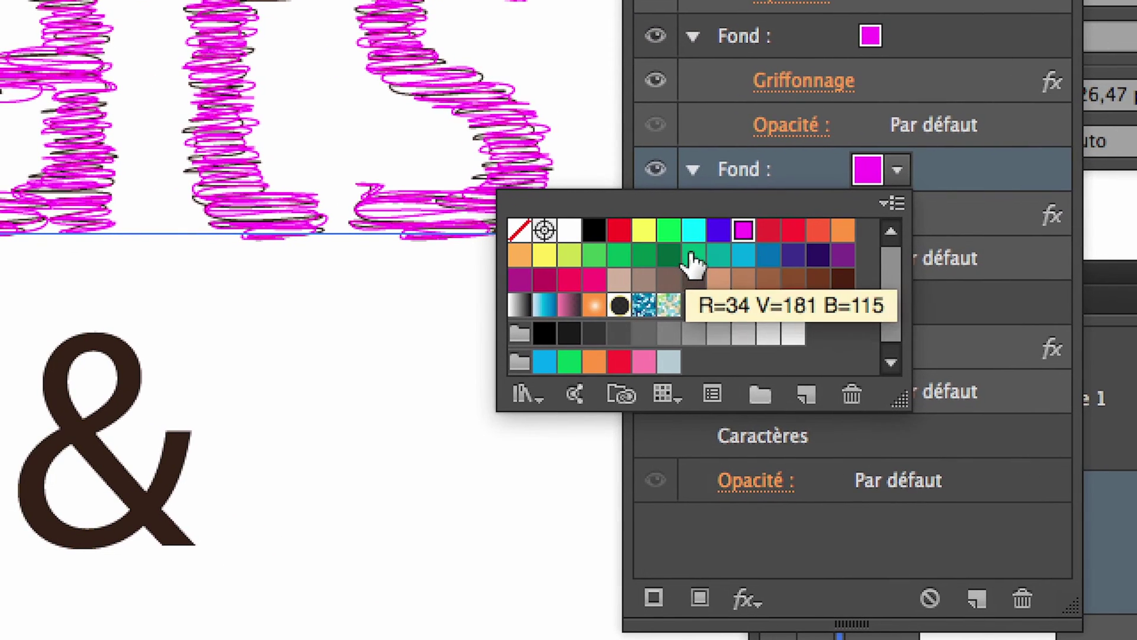
pyautogui.click(693, 256)
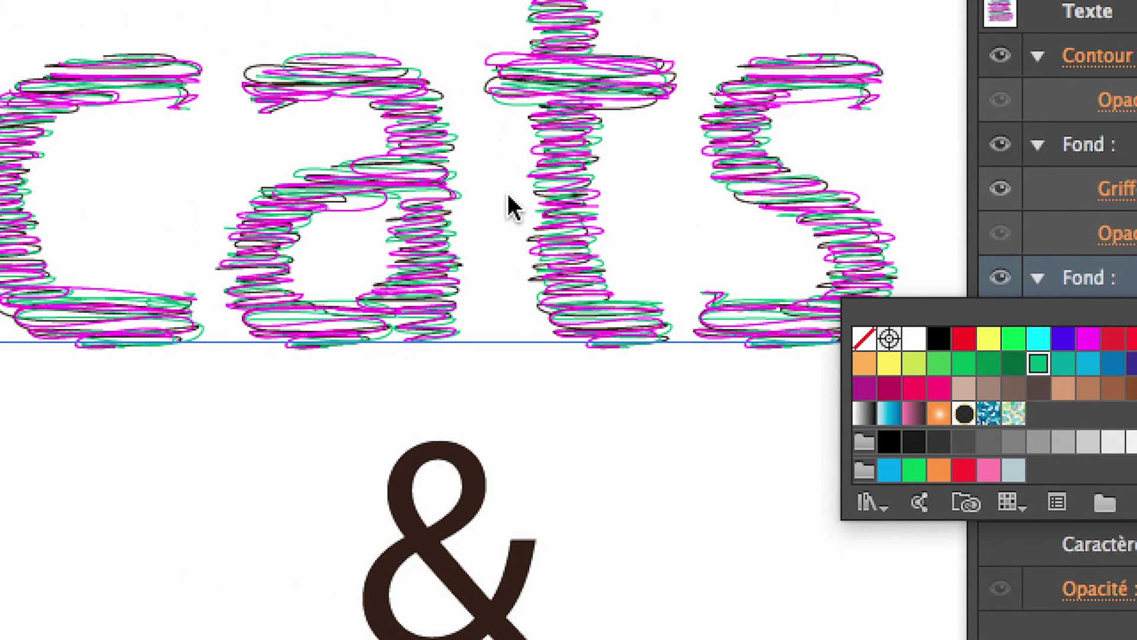
pyautogui.press('Return')
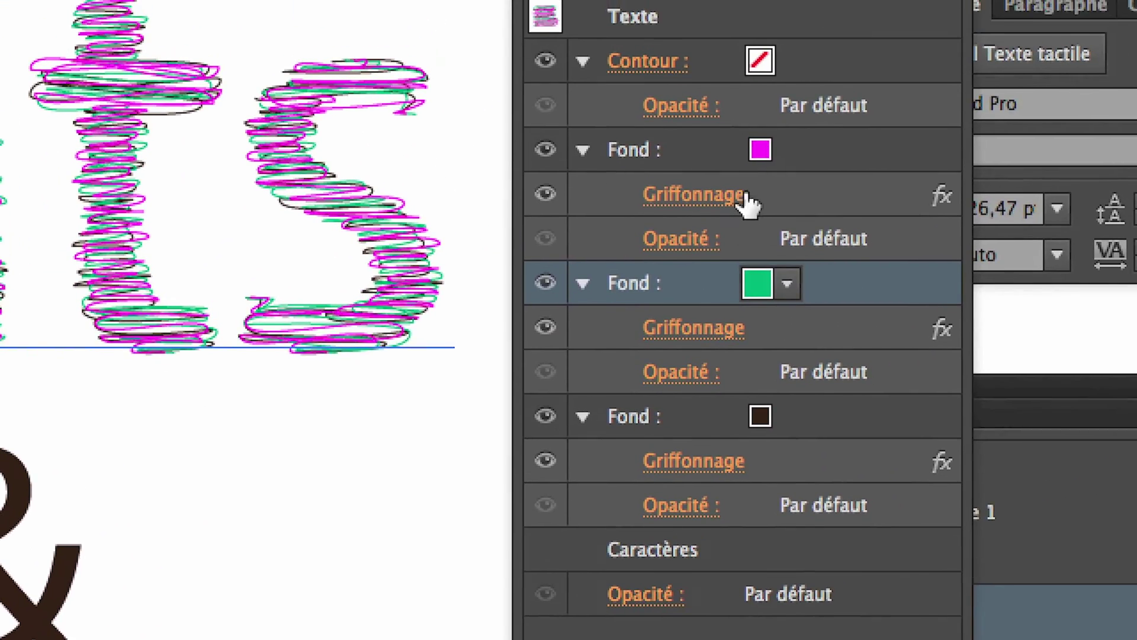